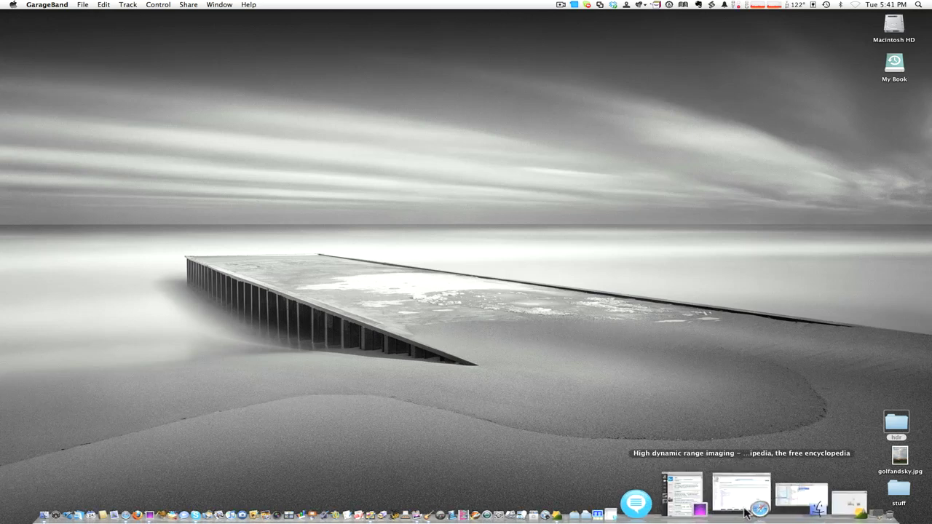
Restore the Wikipedia HDR article in Safari and scroll to its bracketed-exposure Example section
left_click(744, 509)
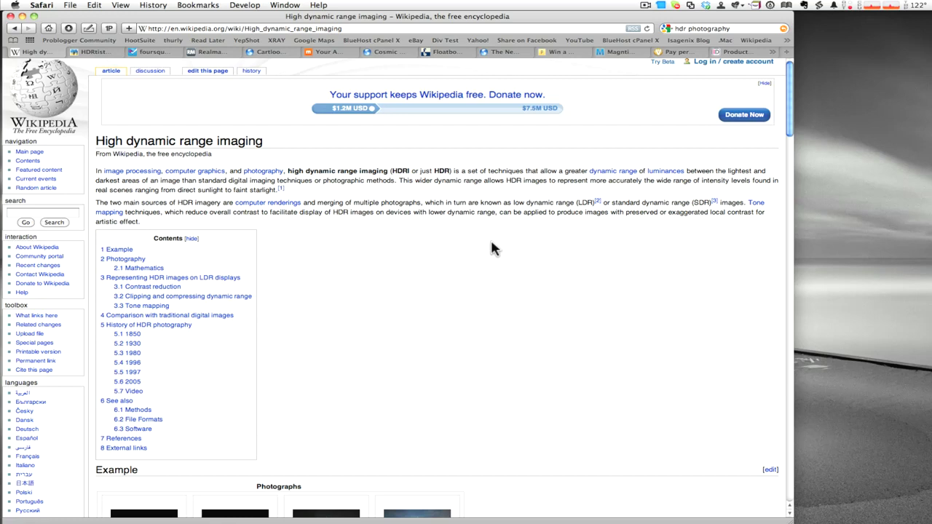
scroll(491, 249, "down", 5)
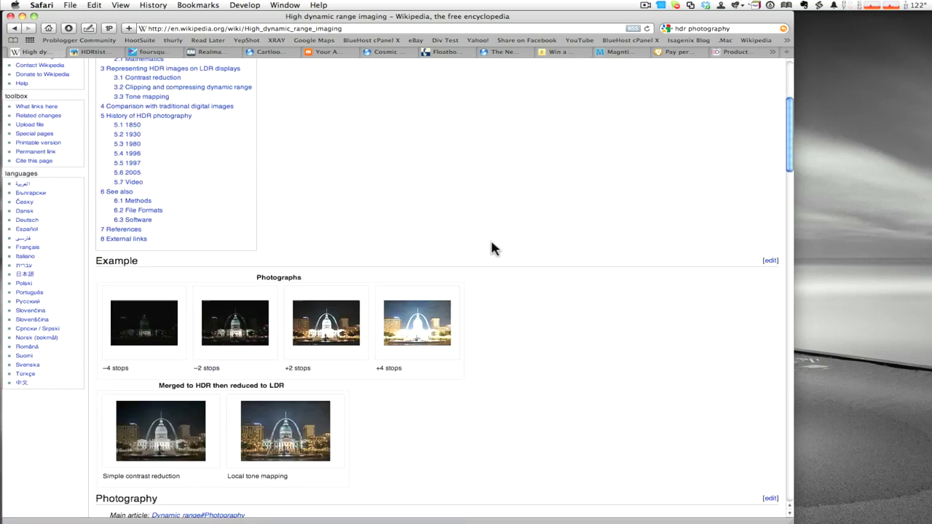
scroll(491, 248, "down", 3)
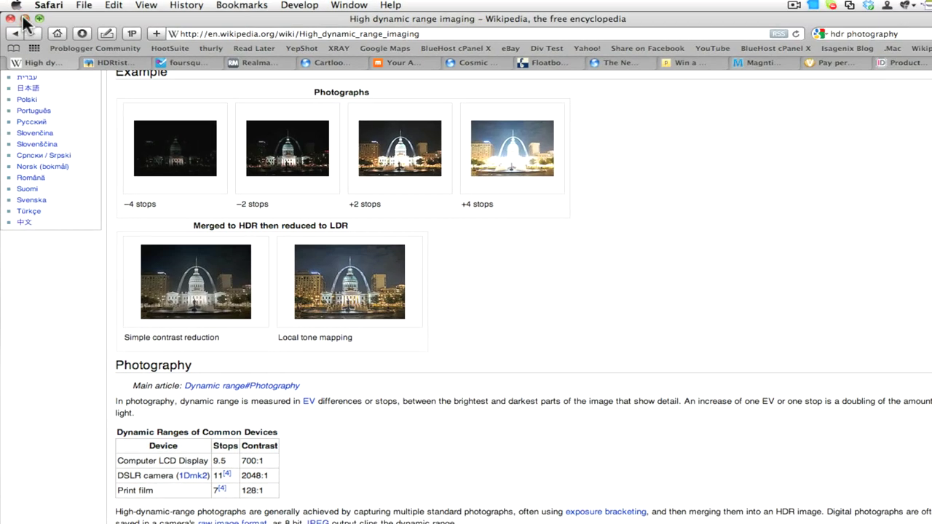
Minimize Safari, move the empty HDRtist window to the left, and lower its Strength slider
left_click(24, 18)
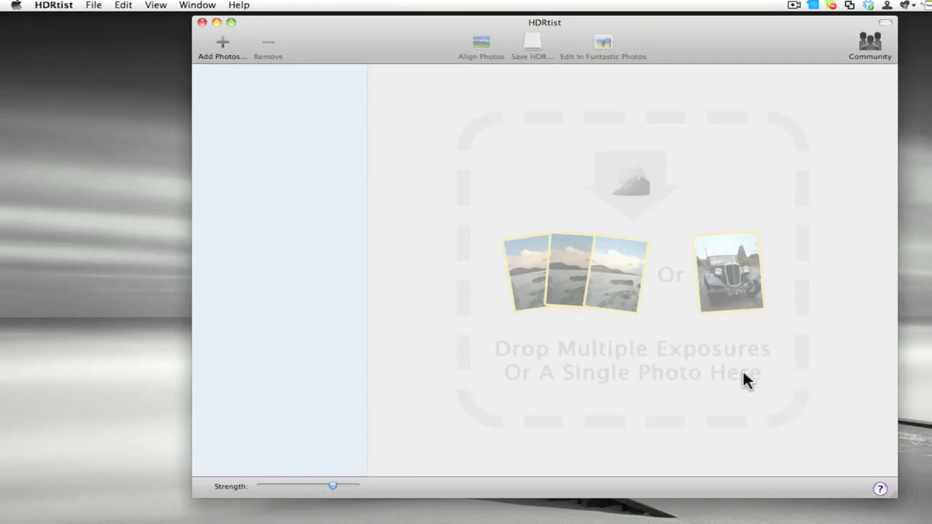
left_click_drag(412, 41, 301, 36)
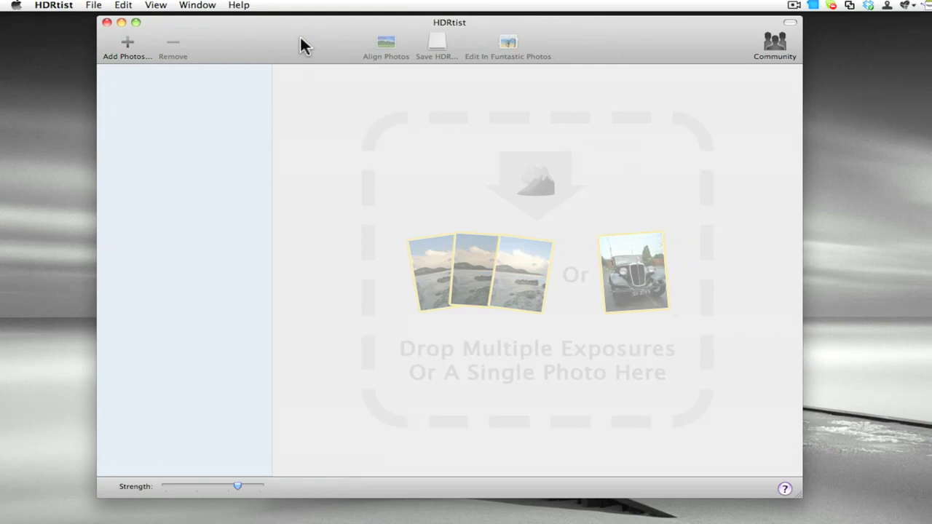
left_click_drag(291, 37, 289, 38)
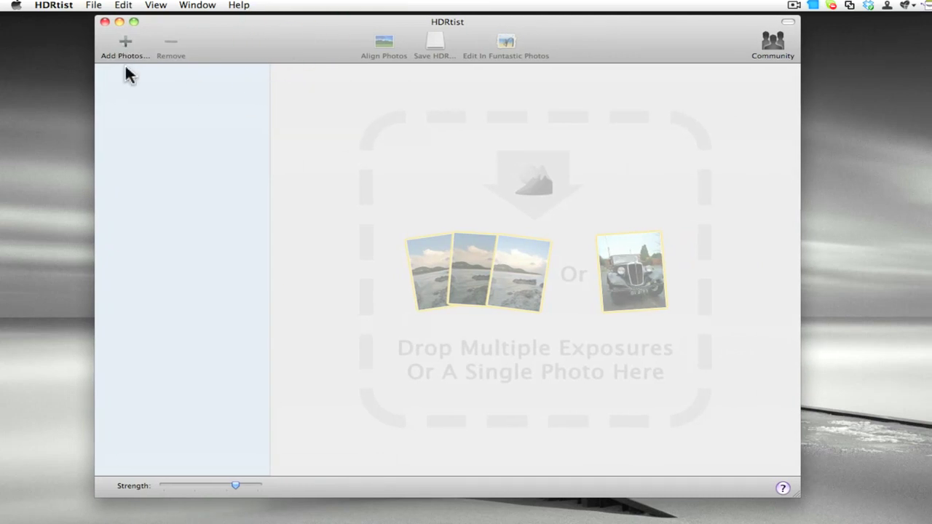
left_click_drag(236, 485, 173, 486)
Lower the strength slightly more, then select PB194390.jpg and PB194391.jpg in the HDR folder
left_click(113, 177)
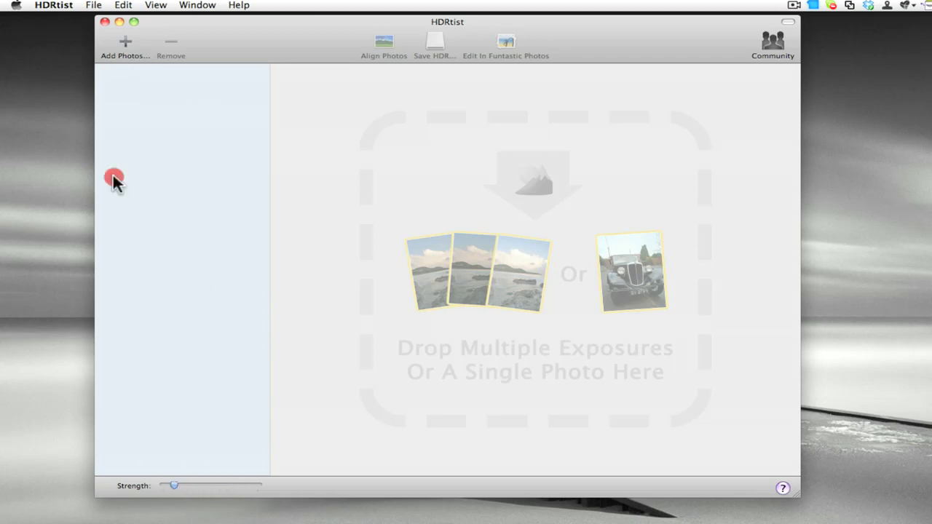
left_click(124, 48)
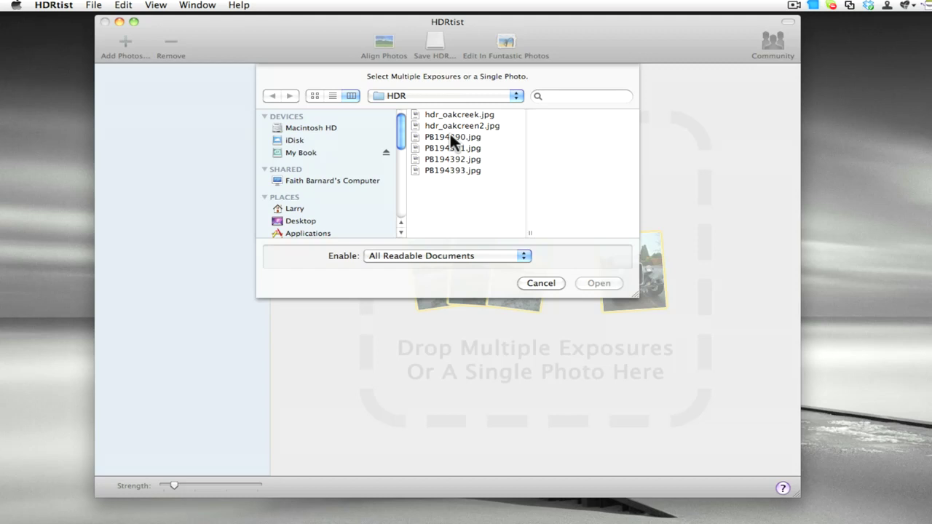
left_click(450, 137, "shift")
left_click(453, 148)
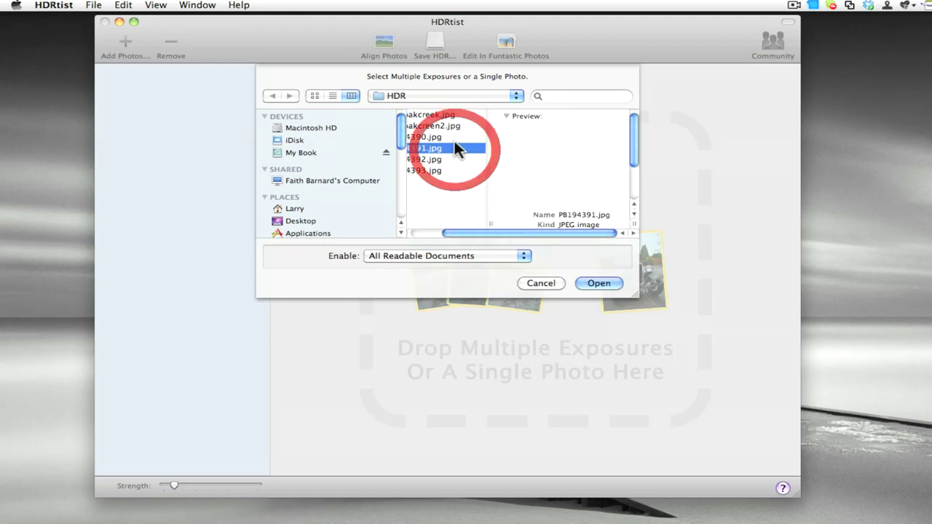
left_click(425, 139, "shift")
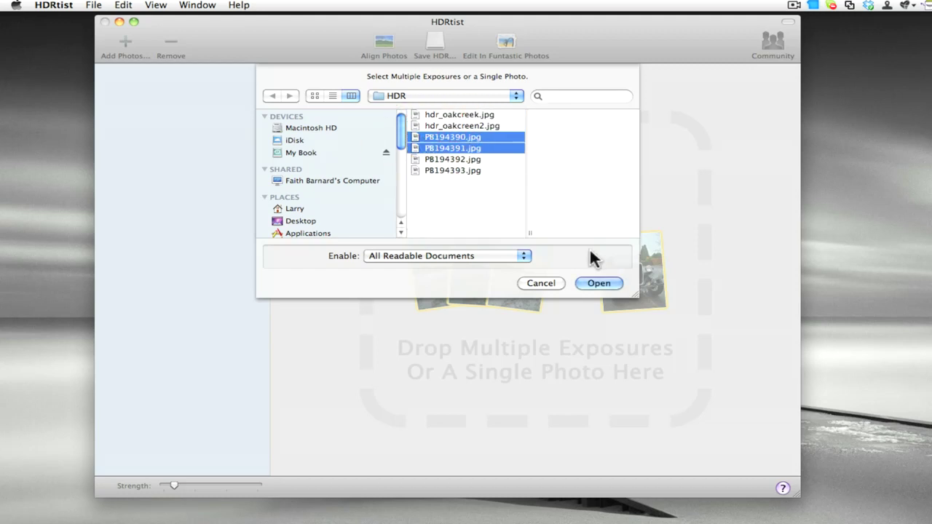
Open PB194390.jpg and PB194391.jpg to merge them into a 2736 x 3648 HDR image
left_click(607, 281)
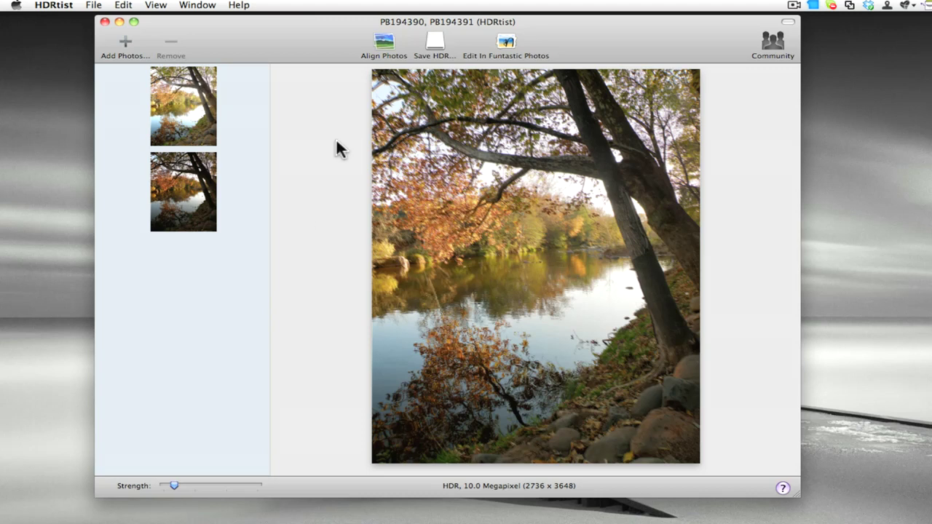
Run Align Photos on the two merged creek exposures and wait for alignment to finish
left_click(385, 44)
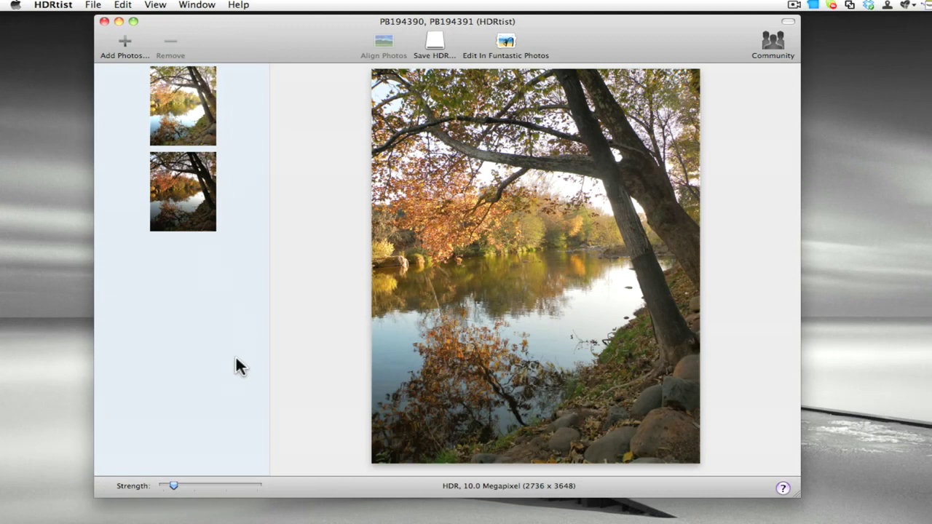
Adjust the HDR Strength slider back and forth, settling around three-quarters of the range
mouse_move(235, 362)
mouse_move(231, 267)
left_click_drag(175, 484, 219, 486)
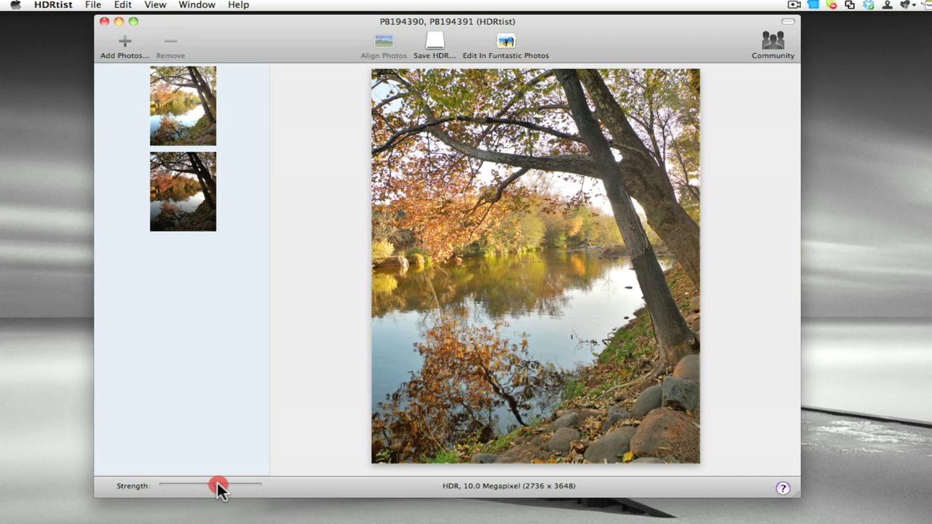
left_click_drag(219, 486, 238, 487)
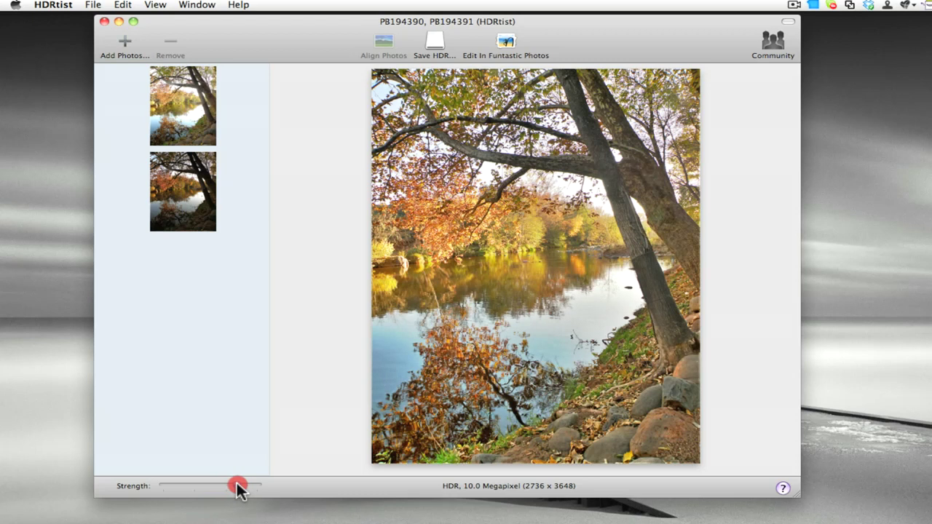
left_click_drag(237, 486, 235, 486)
left_click_drag(236, 486, 209, 486)
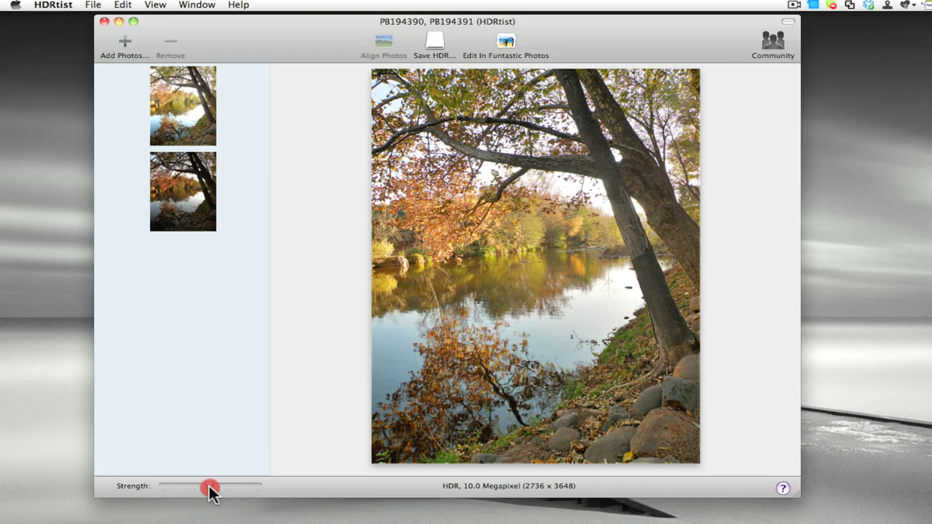
left_click_drag(209, 487, 237, 486)
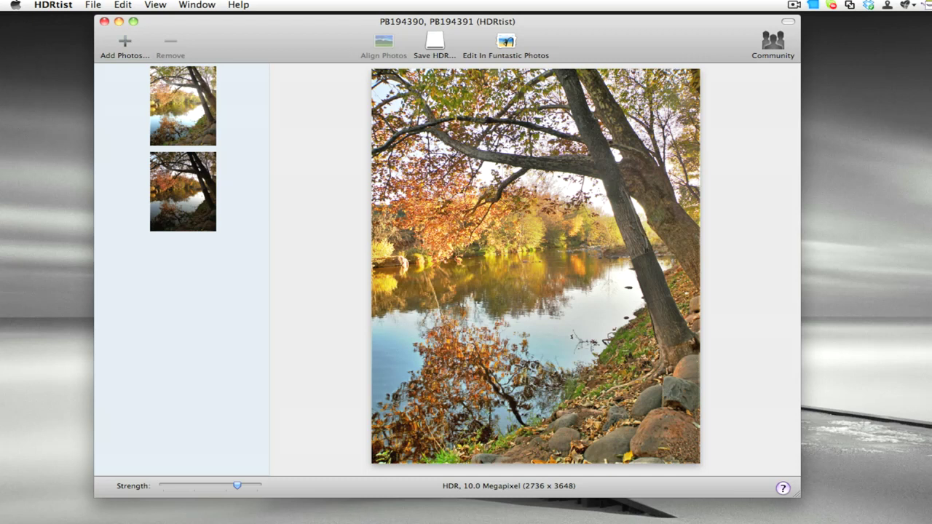
Restore the HDR Finder window and Quick Look hdr_oakcreek.jpg, moving the preview up and left
left_click(692, 521)
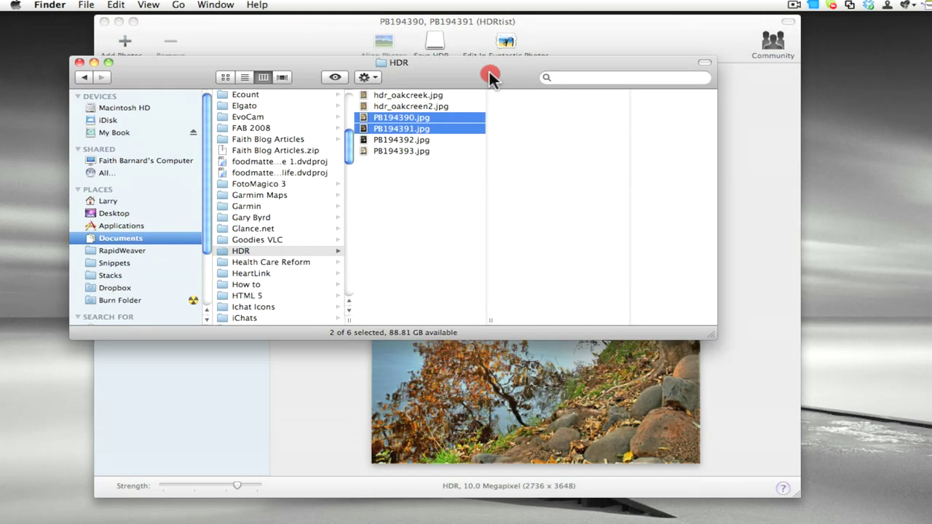
left_click(433, 208)
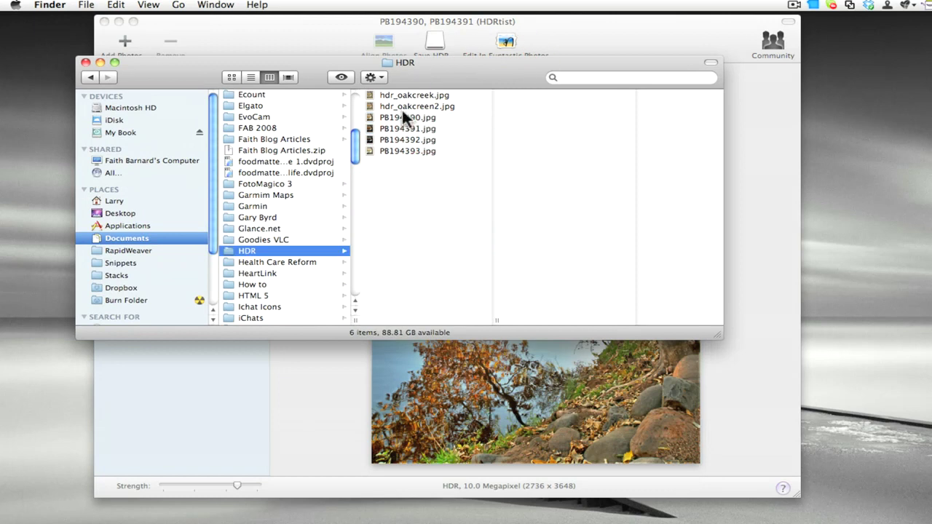
left_click(401, 115)
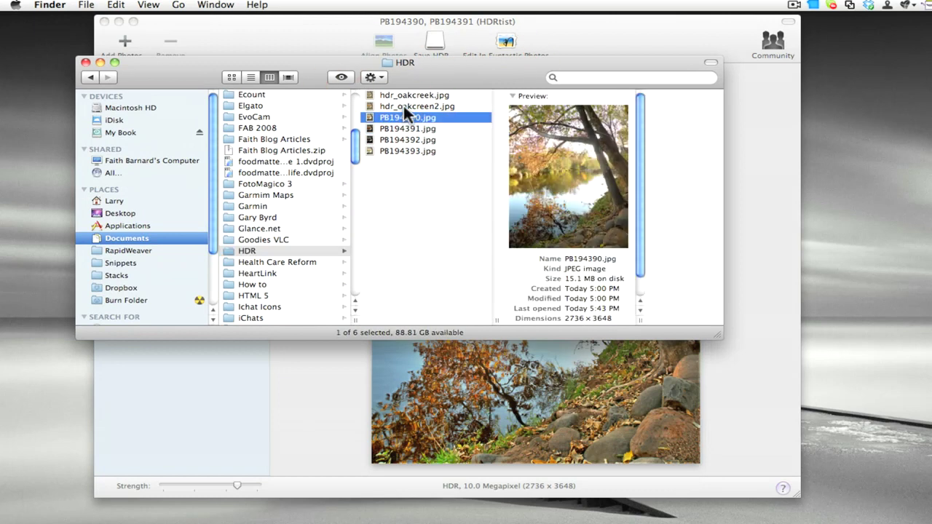
left_click(403, 94)
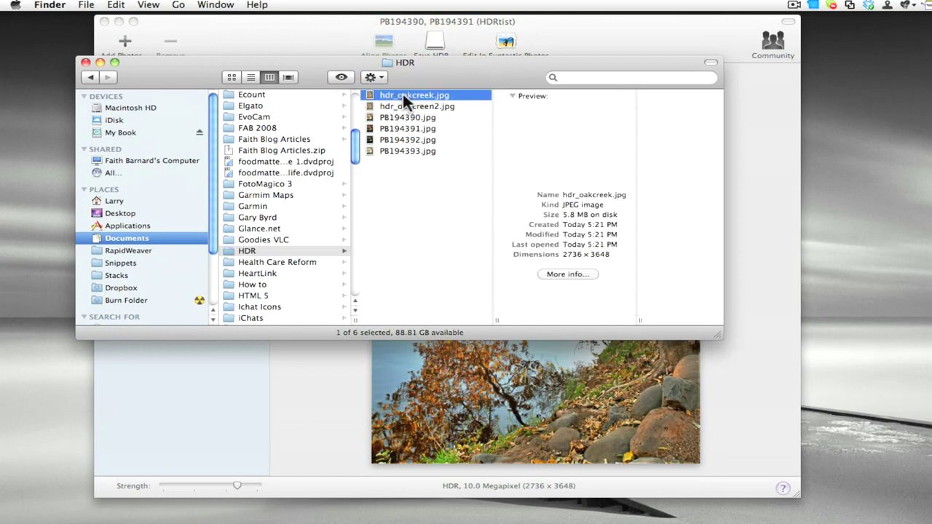
key("space")
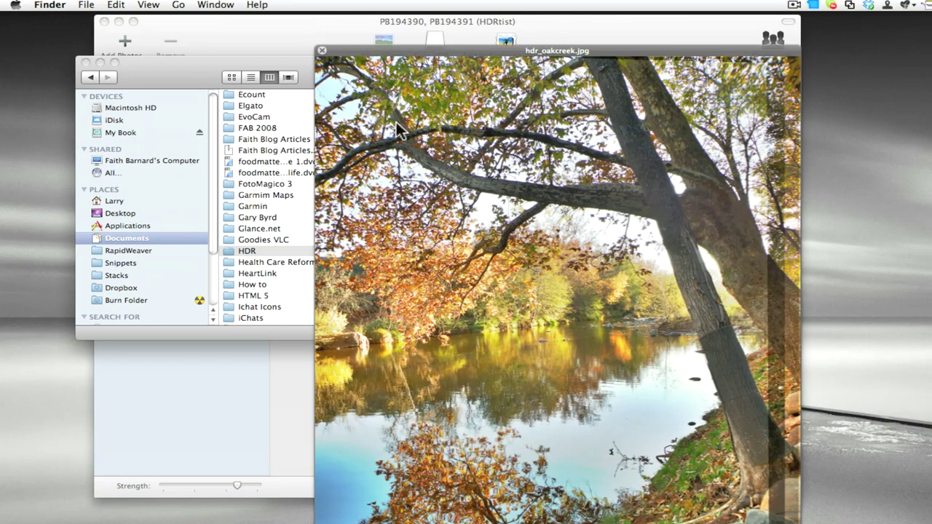
left_click_drag(530, 45, 497, 20)
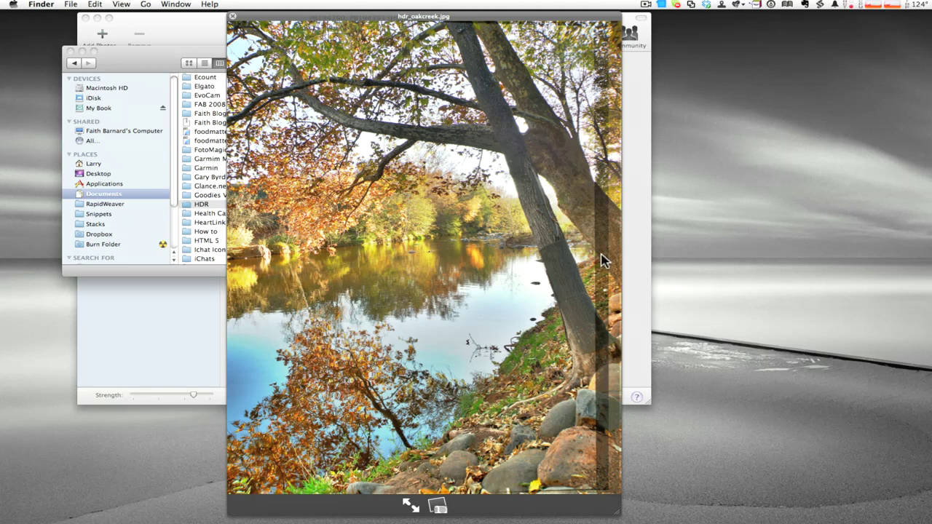
Close the first preview, Quick Look hdr_oakcreen2.jpg full size, then close that preview too
key("space")
left_click(337, 88)
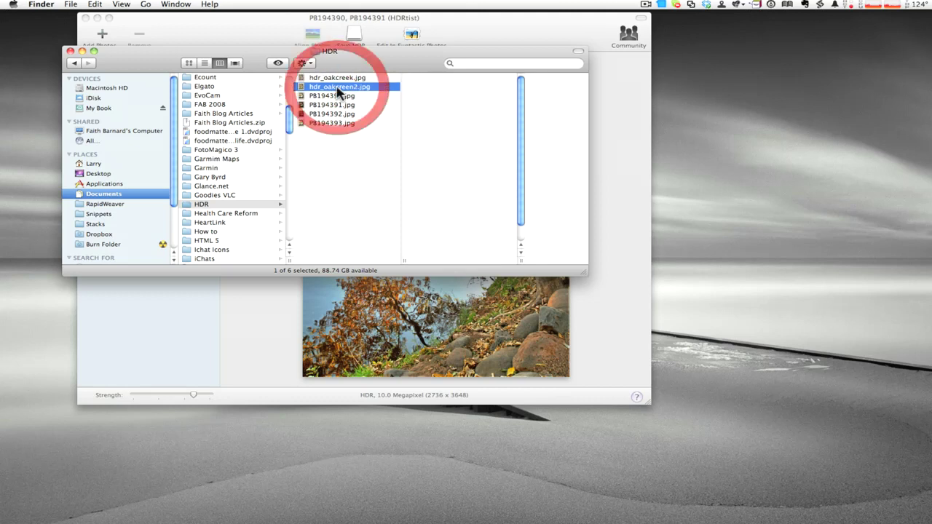
key("space")
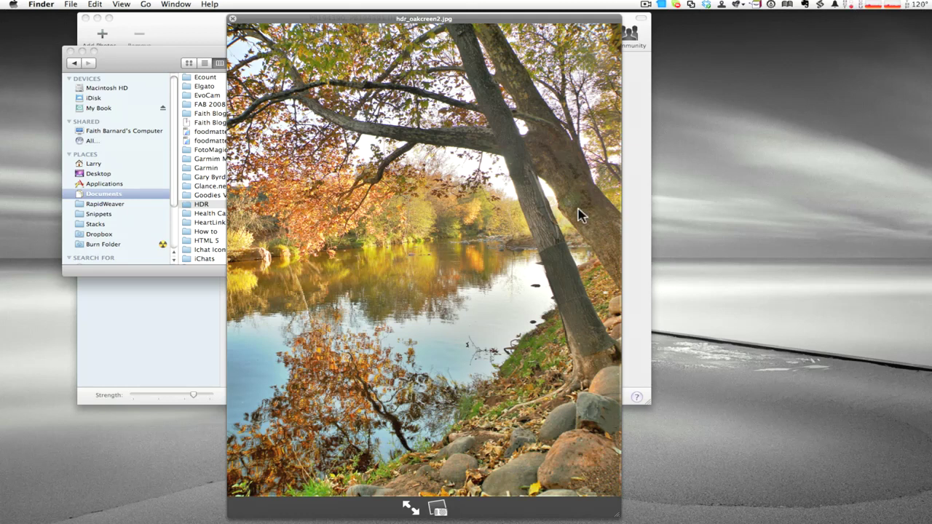
key("space")
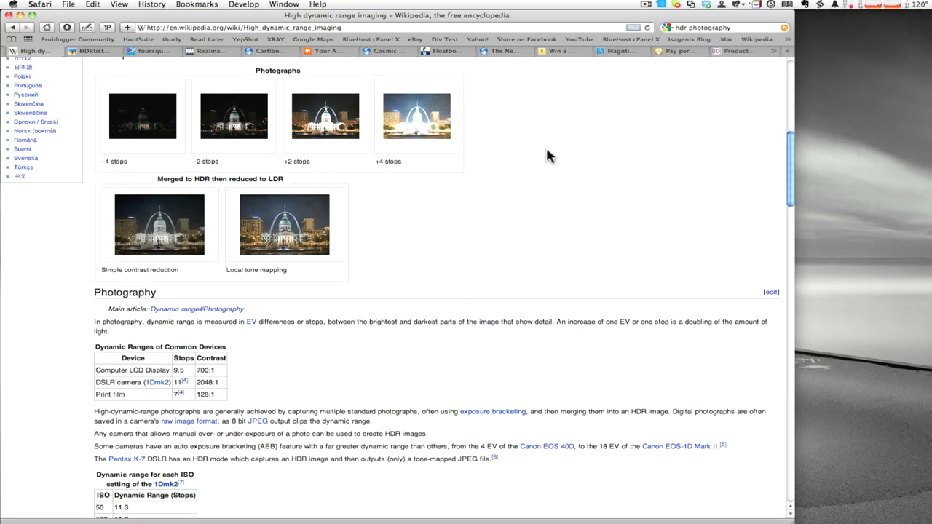
Scroll up the Wikipedia article, then switch to the HDRtist product page tab on ohanaware.com
scroll(546, 156, "up", 5)
left_click(102, 51)
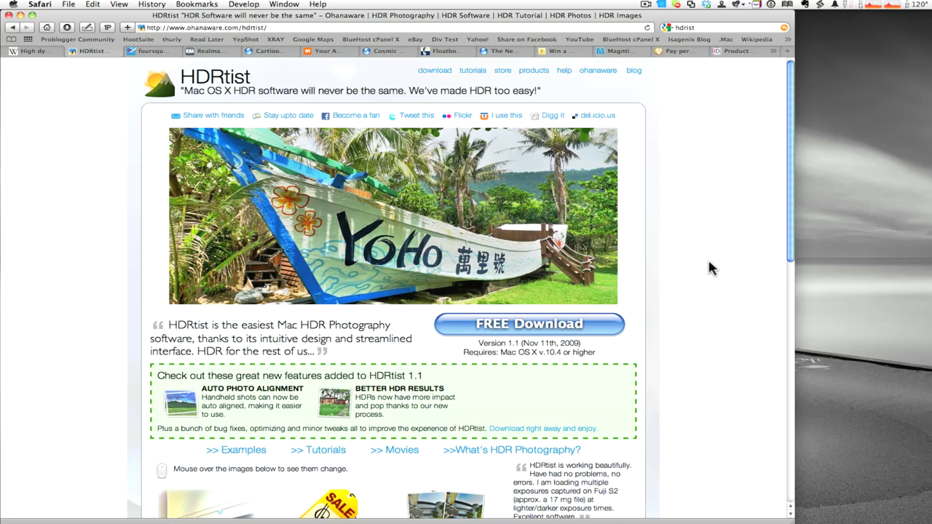
scroll(708, 262, "down", 3)
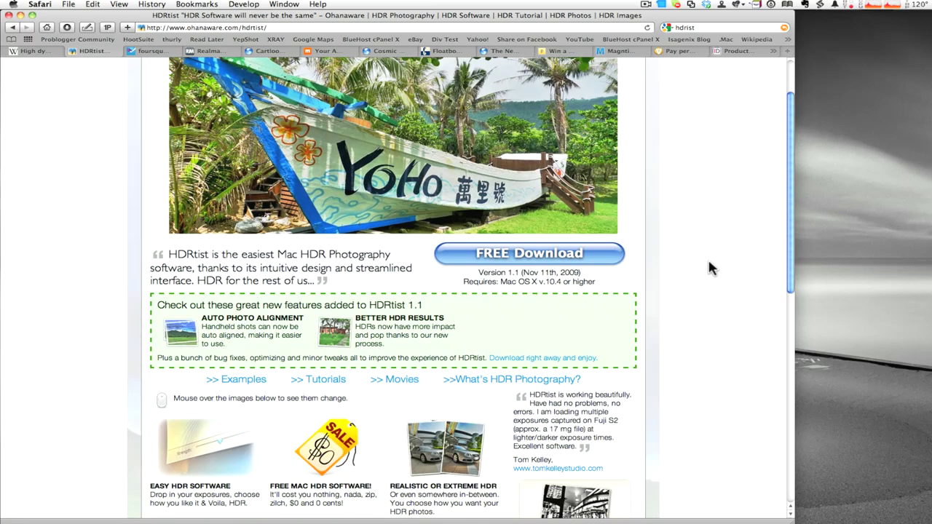
scroll(709, 263, "up", 3)
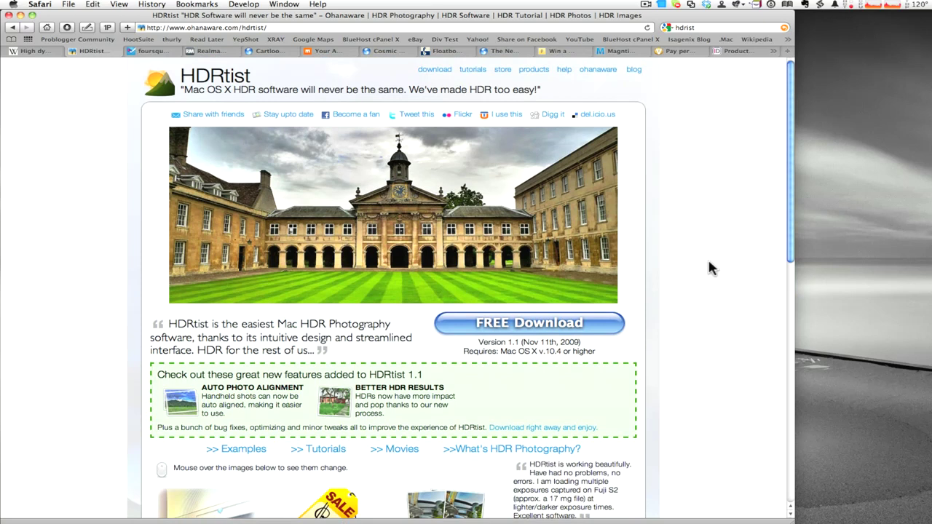